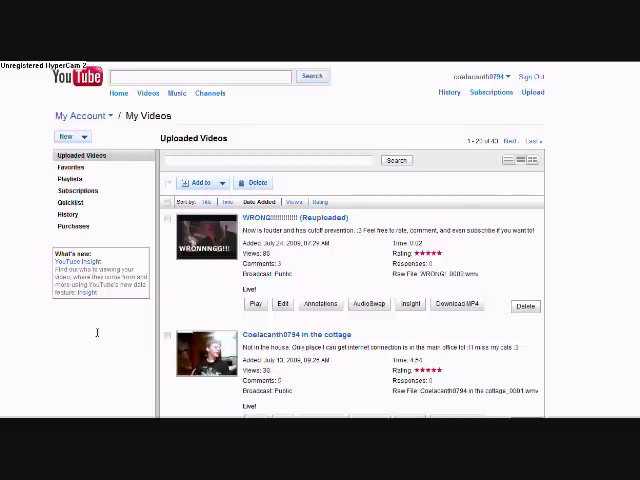
Add a Pause annotation to the Reuploaded video, shortened to a sliver at the timeline's end.
{"action": "left_click", "coordinate": [322, 304]}
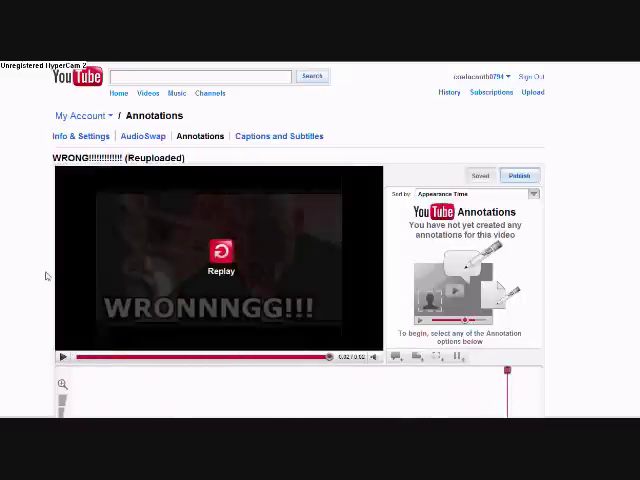
{"action": "scroll", "coordinate": [45, 275], "scroll_direction": "down", "scroll_amount": 1}
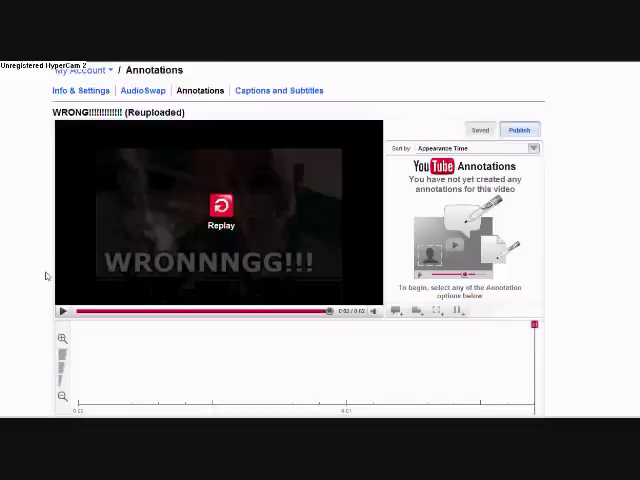
{"action": "scroll", "coordinate": [45, 275], "scroll_direction": "up", "scroll_amount": 1}
{"action": "scroll", "coordinate": [45, 275], "scroll_direction": "down", "scroll_amount": 1}
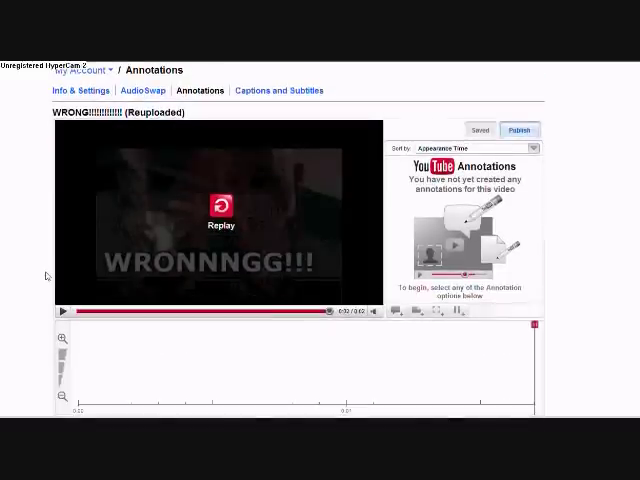
{"action": "left_click", "coordinate": [457, 311]}
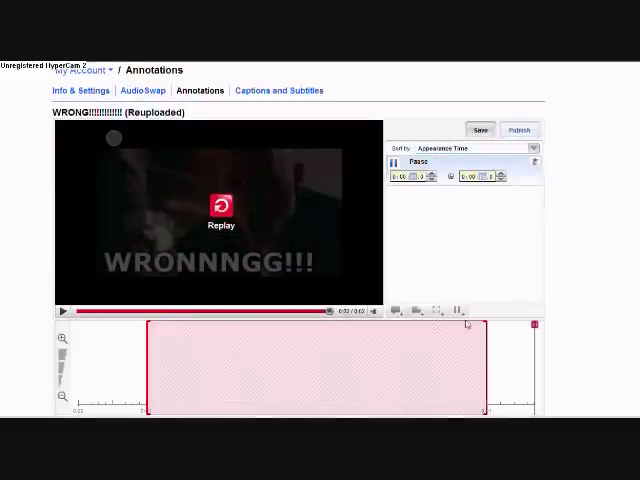
{"action": "left_click_drag", "start_coordinate": [487, 340], "coordinate": [268, 345]}
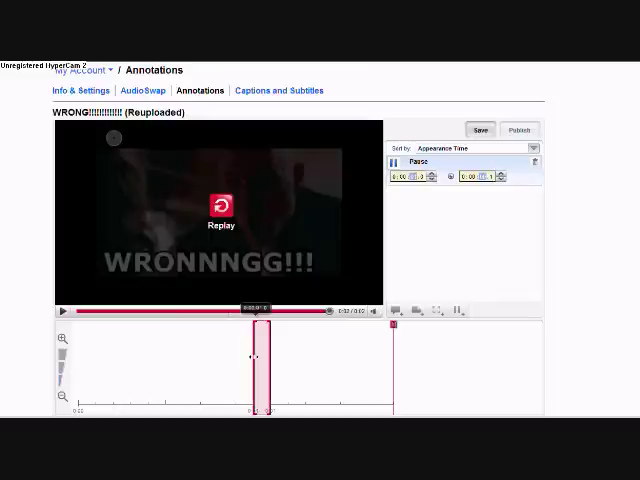
{"action": "left_click_drag", "start_coordinate": [257, 362], "coordinate": [539, 337]}
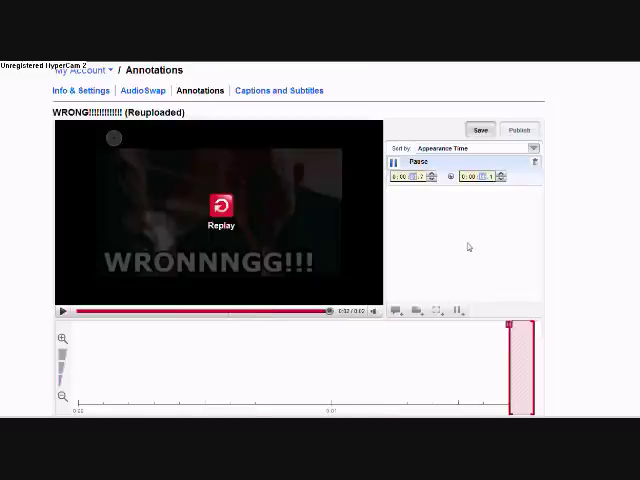
Publish the annotations so the end-of-video pause is saved.
{"action": "left_click", "coordinate": [519, 130]}
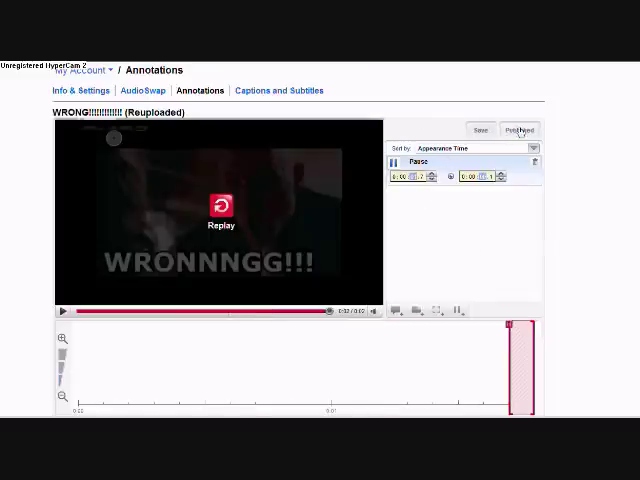